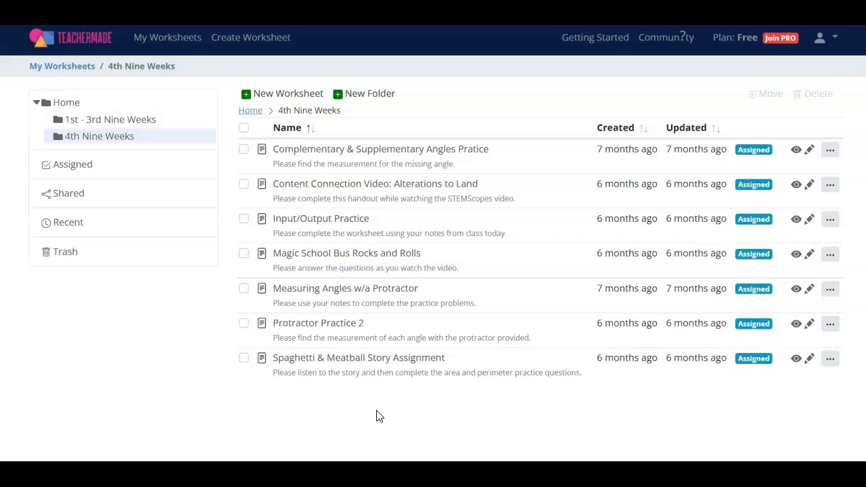
Open the Content Connection Video: Alterations to Land worksheet and preview it
{"action": "left_click", "coordinate": [400, 192]}
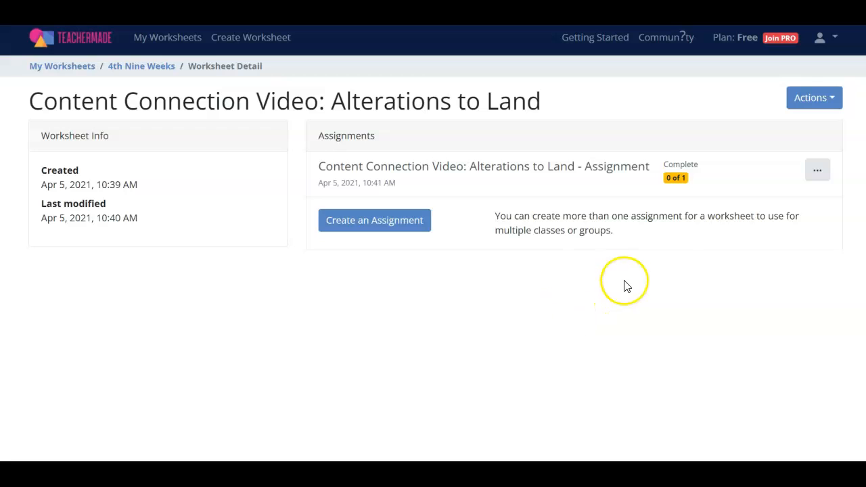
{"action": "left_click", "coordinate": [832, 101]}
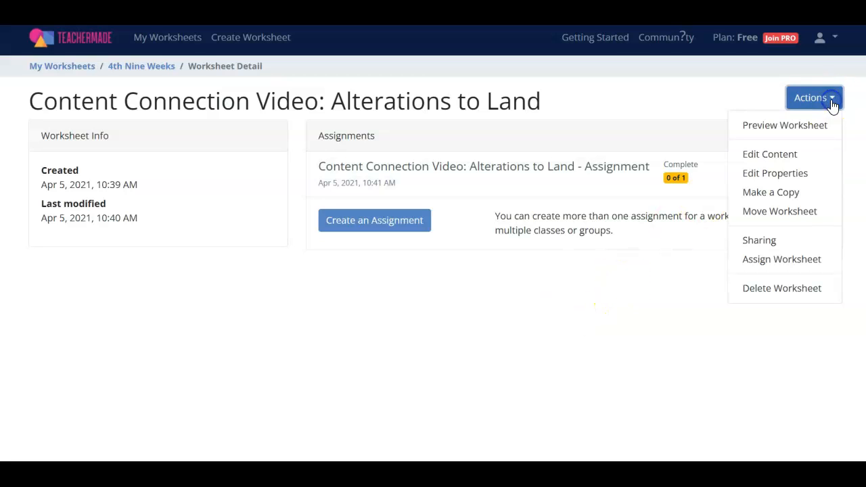
{"action": "left_click", "coordinate": [817, 128]}
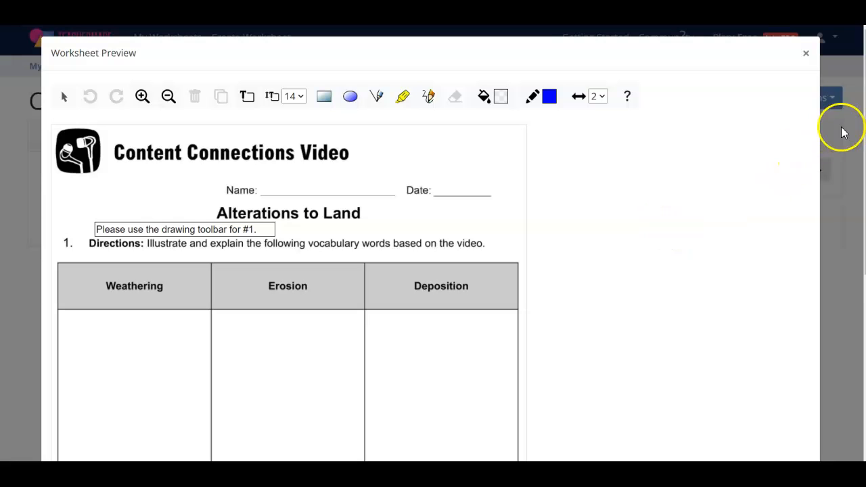
Try typing a test answer into the Wind Erosion box of the preview, erase it, and close the preview
{"action": "left_click_drag", "start_coordinate": [863, 152], "coordinate": [813, 353]}
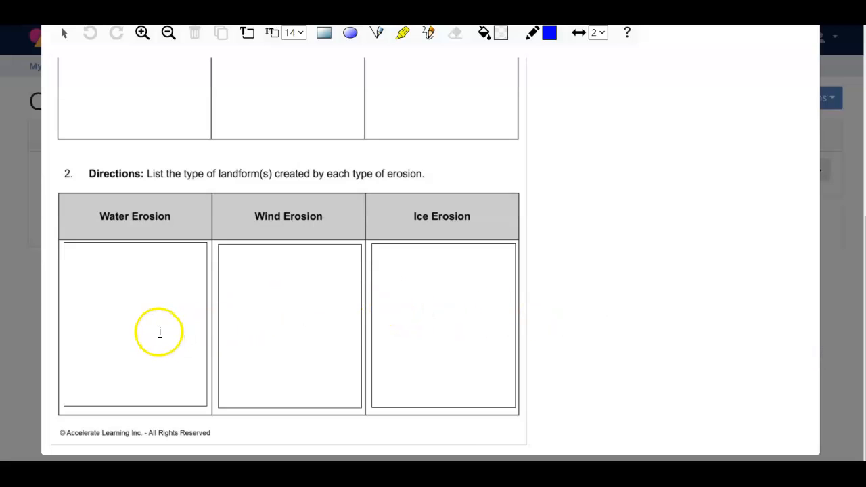
{"action": "left_click", "coordinate": [261, 290]}
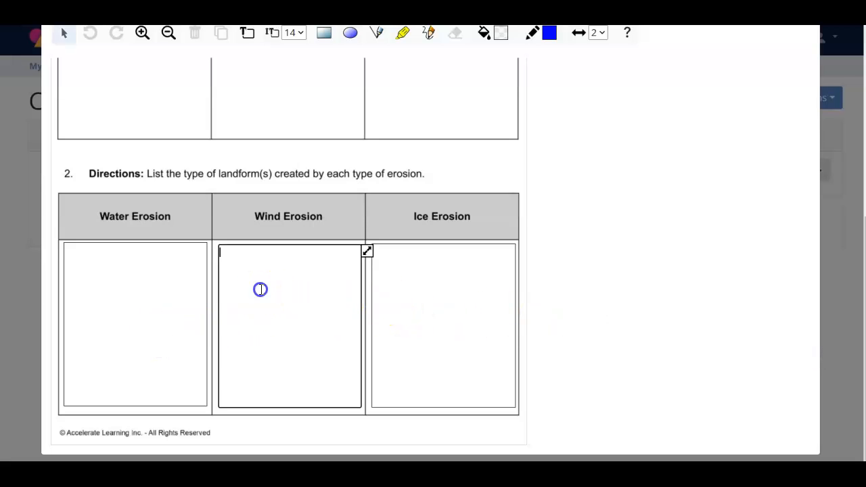
{"action": "type", "text": "Test"}
{"action": "key", "text": "BackSpace"}
{"action": "key", "text": "BackSpace"}
{"action": "key", "text": "BackSpace"}
{"action": "key", "text": "BackSpace"}
{"action": "scroll", "coordinate": [857, 233], "scroll_direction": "up", "scroll_amount": 10}
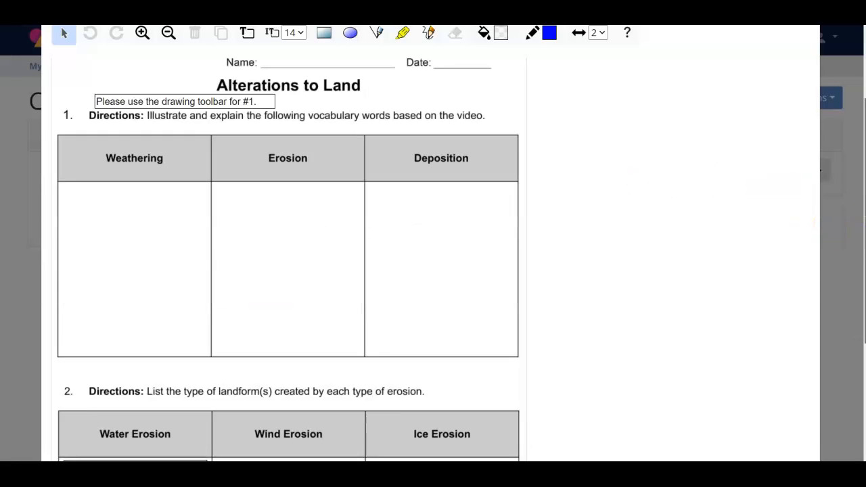
{"action": "left_click", "coordinate": [806, 53]}
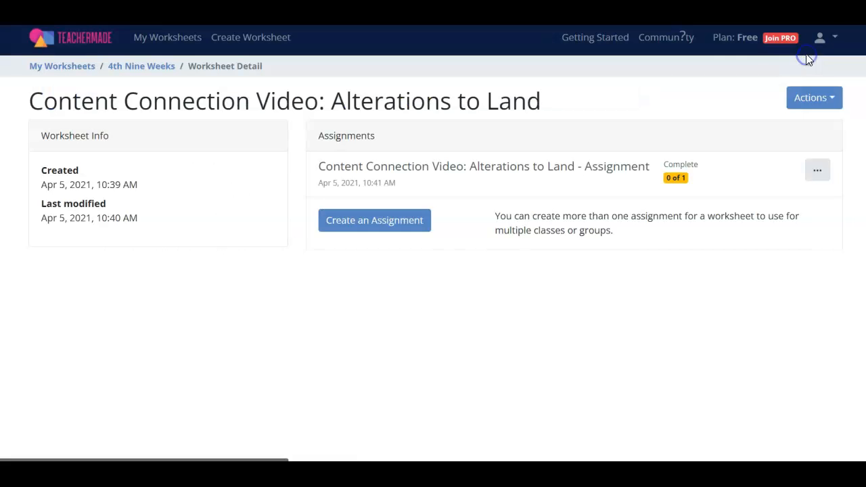
Return to the 4th Nine Weeks folder, open Protractor Practice 2, and preview it
{"action": "left_click", "coordinate": [161, 67]}
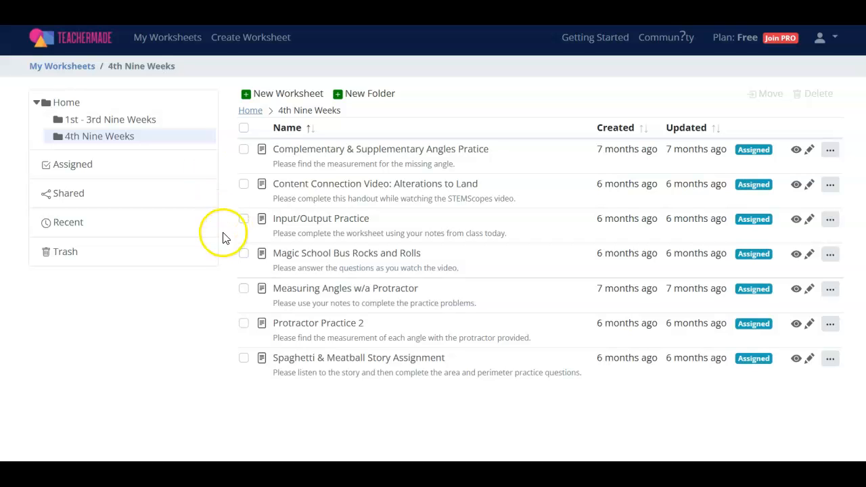
{"action": "left_click", "coordinate": [300, 324]}
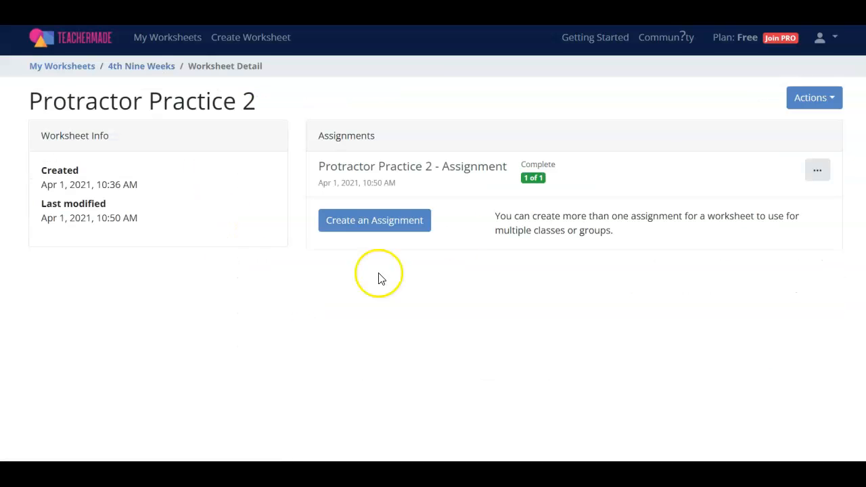
{"action": "left_click", "coordinate": [831, 108]}
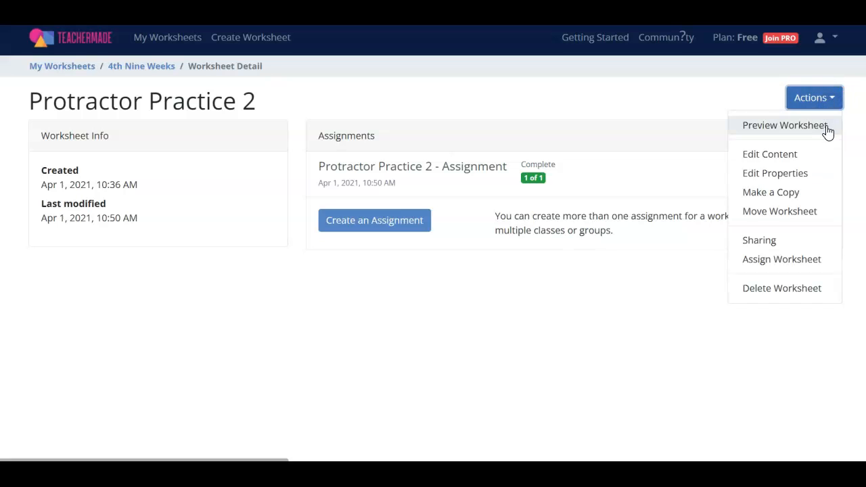
{"action": "left_click", "coordinate": [827, 128]}
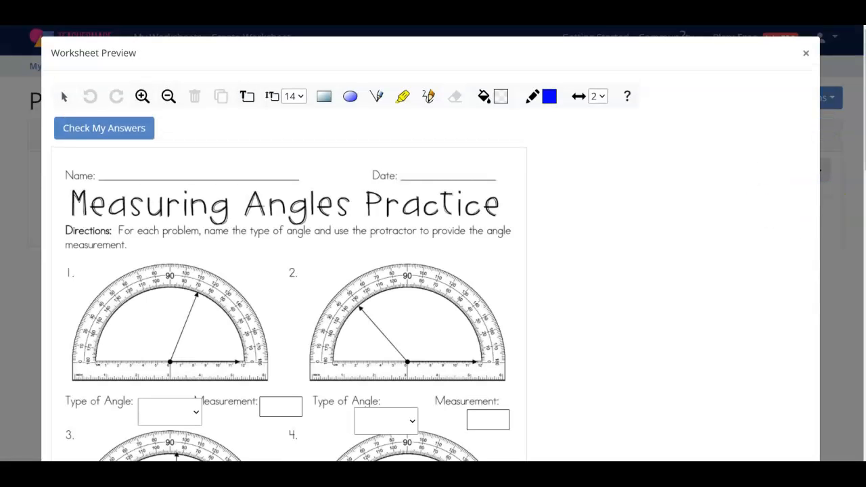
Try the angle-type dropdown and the measurement box for problem 1 in the preview, then close it
{"action": "scroll", "coordinate": [250, 369], "scroll_direction": "down", "scroll_amount": 3}
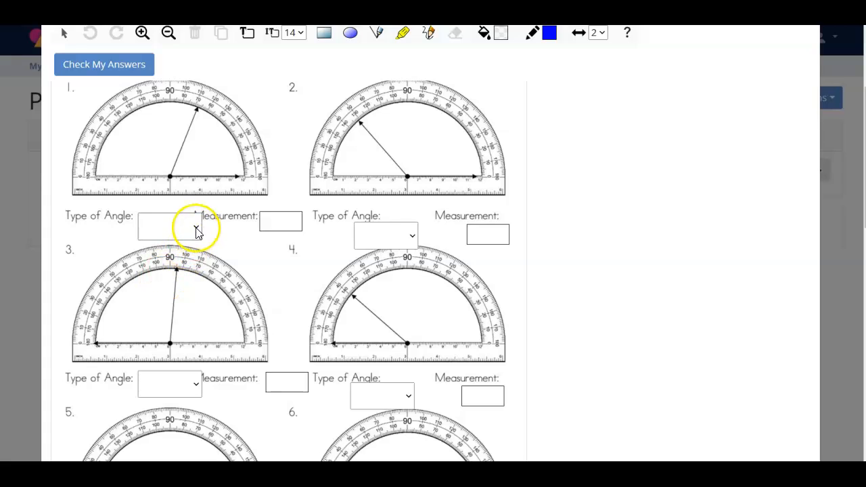
{"action": "left_click", "coordinate": [196, 228]}
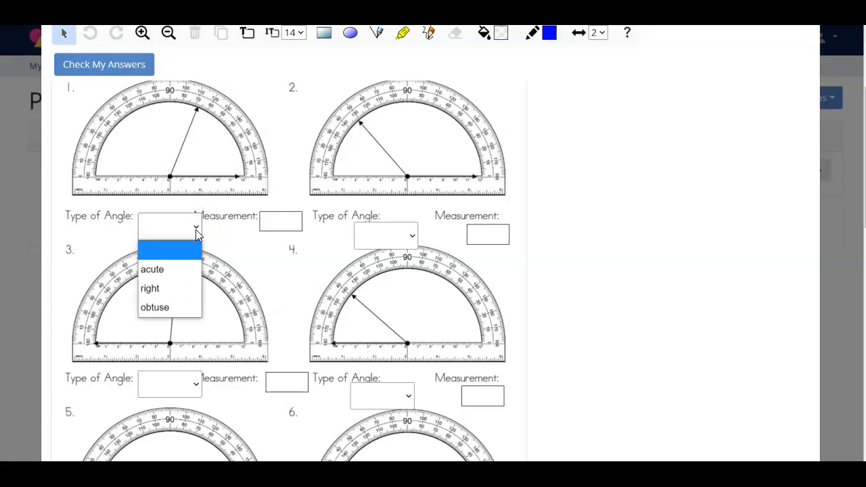
{"action": "left_click", "coordinate": [287, 222]}
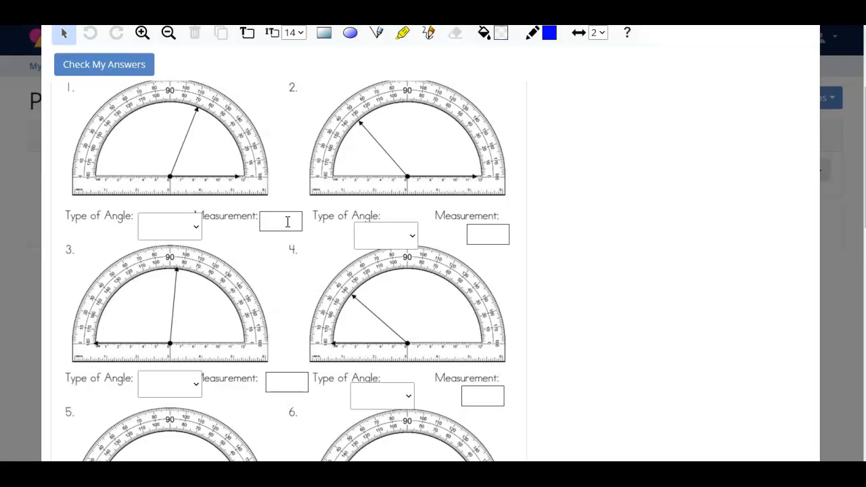
{"action": "type", "text": "70"}
{"action": "key", "text": "BackSpace"}
{"action": "key", "text": "BackSpace"}
{"action": "left_click_drag", "start_coordinate": [860, 196], "coordinate": [854, 145]}
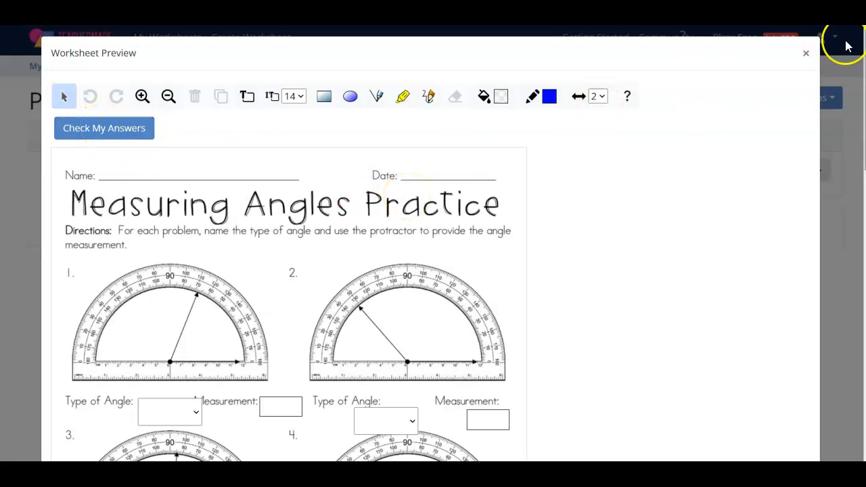
{"action": "left_click", "coordinate": [805, 56]}
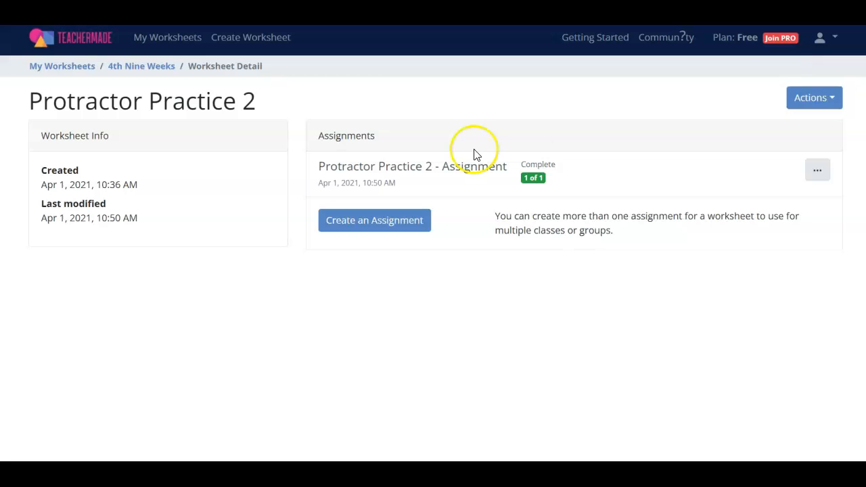
Start a new worksheet from My Worksheets and title it Test Assignment
{"action": "left_click", "coordinate": [71, 71]}
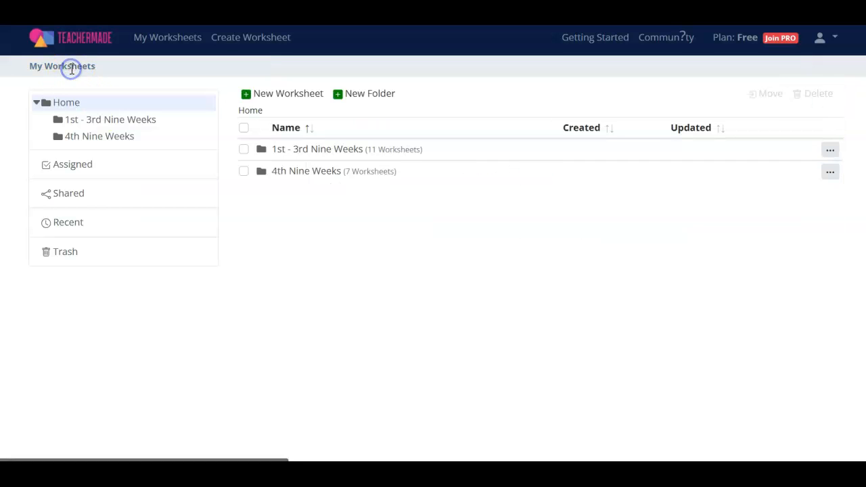
{"action": "left_click", "coordinate": [288, 103]}
{"action": "left_click", "coordinate": [205, 155]}
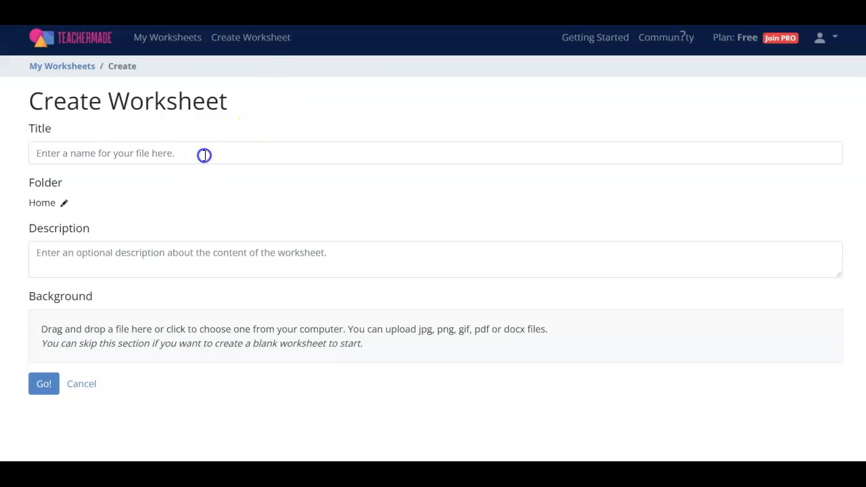
{"action": "type", "text": "Test Assig"}
{"action": "type", "text": "ne"}
{"action": "type", "text": "ment"}
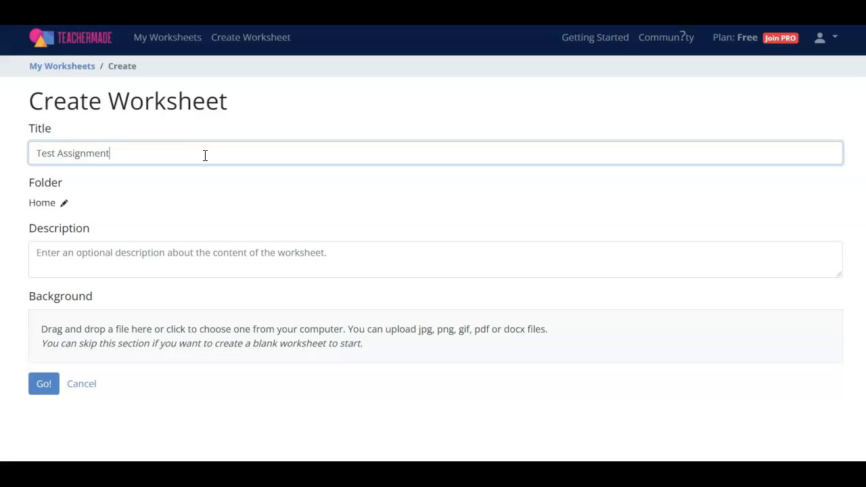
Confirm Home as the worksheet's folder and leave the description empty
{"action": "left_click", "coordinate": [64, 204]}
{"action": "left_click", "coordinate": [558, 141]}
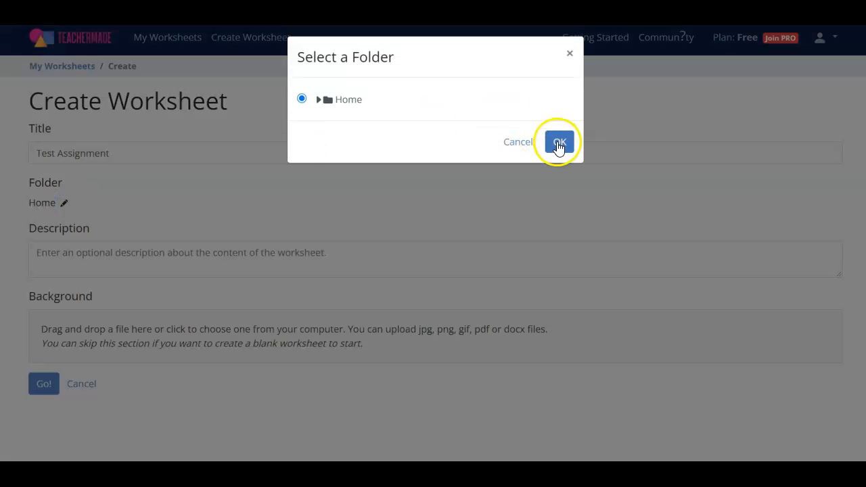
{"action": "left_click", "coordinate": [78, 267]}
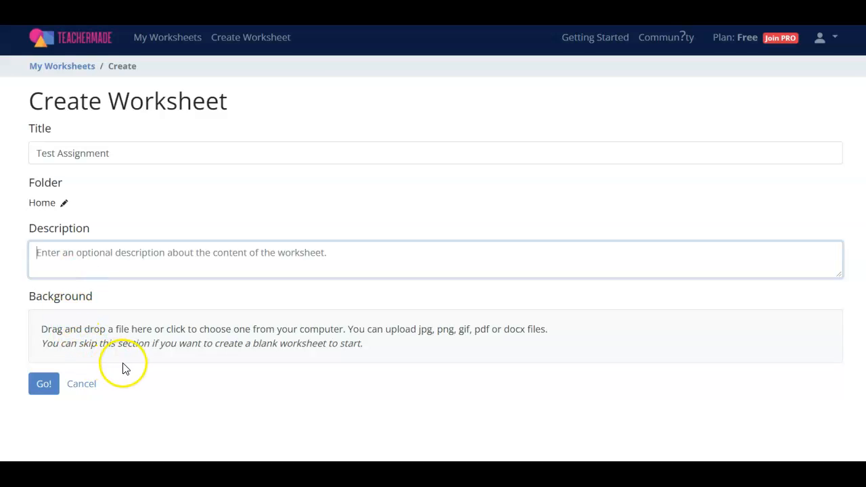
Upload the TX_5.9C_EnvironmentalChanges_INTERVENTION_ClozeinginonScience.pptx file as the worksheet background
{"action": "left_click", "coordinate": [169, 334]}
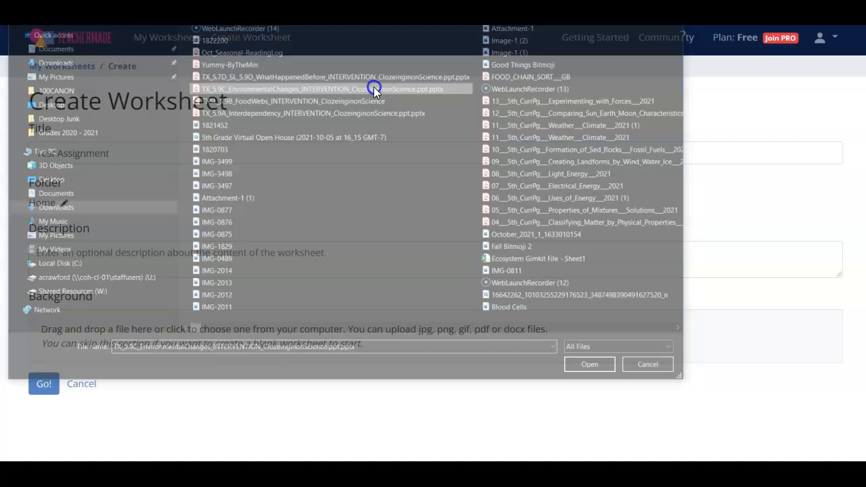
{"action": "double_click", "coordinate": [374, 86]}
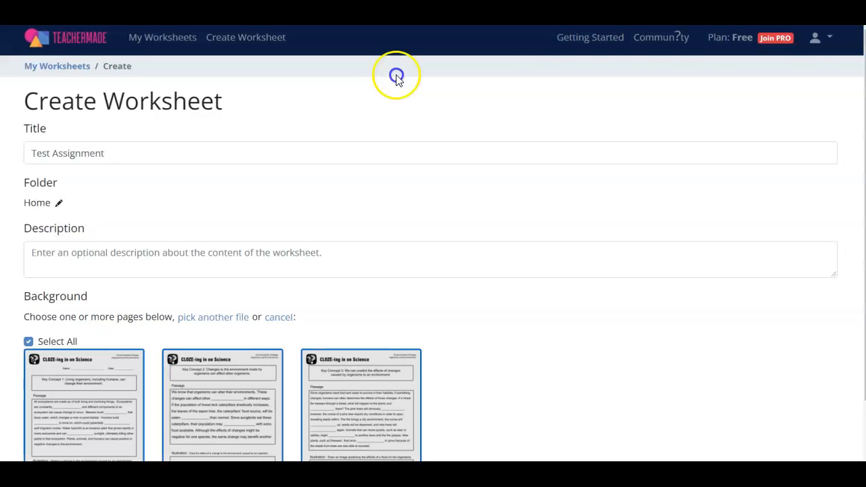
Deselect the second and third background pages, keeping only the first, and create the worksheet
{"action": "left_click_drag", "start_coordinate": [865, 71], "coordinate": [865, 134]}
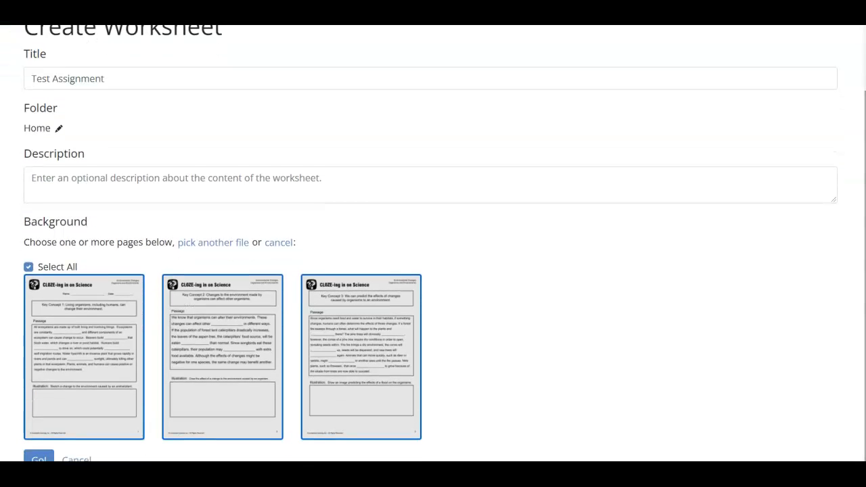
{"action": "left_click", "coordinate": [406, 317]}
{"action": "left_click", "coordinate": [258, 310]}
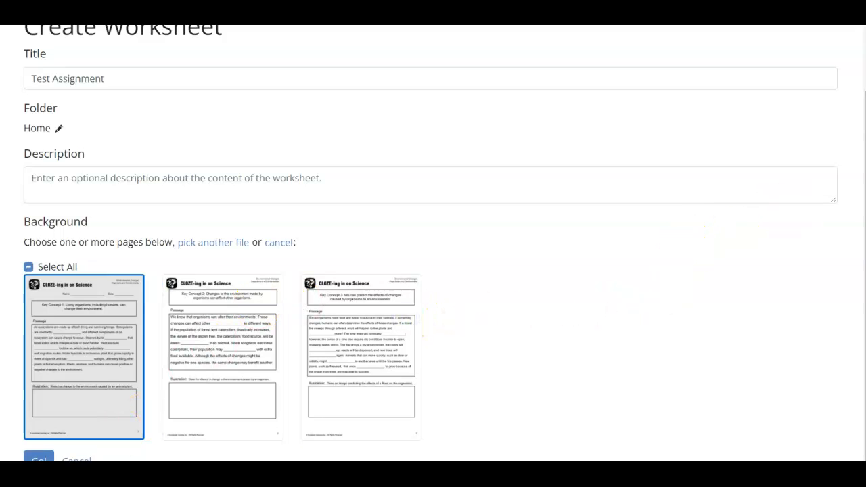
{"action": "left_click", "coordinate": [39, 460]}
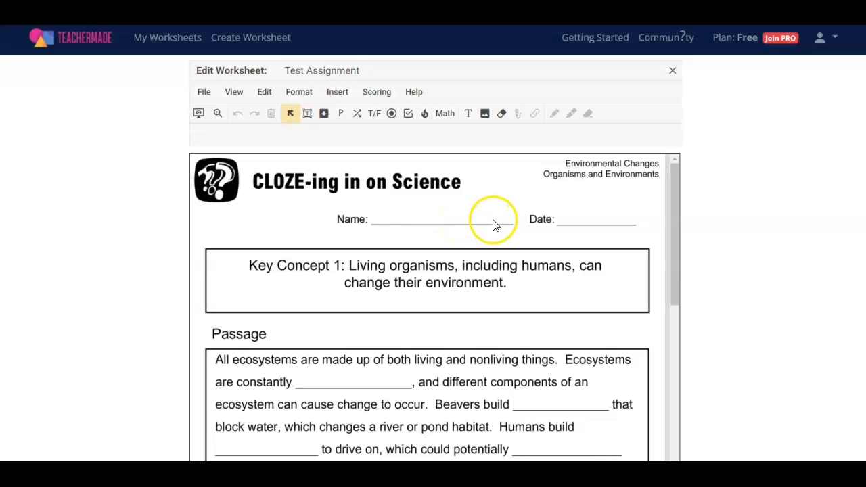
Insert a short answer box over the blank after "are constantly" in the passage
{"action": "mouse_move", "coordinate": [673, 222]}
{"action": "left_mouse_down"}
{"action": "mouse_move", "coordinate": [667, 429]}
{"action": "mouse_move", "coordinate": [679, 233]}
{"action": "left_mouse_up"}
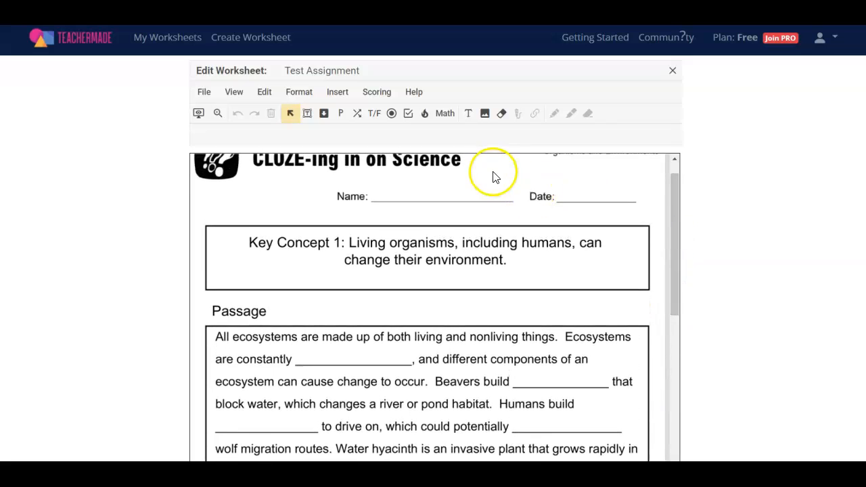
{"action": "left_click", "coordinate": [341, 99]}
{"action": "mouse_move", "coordinate": [365, 203]}
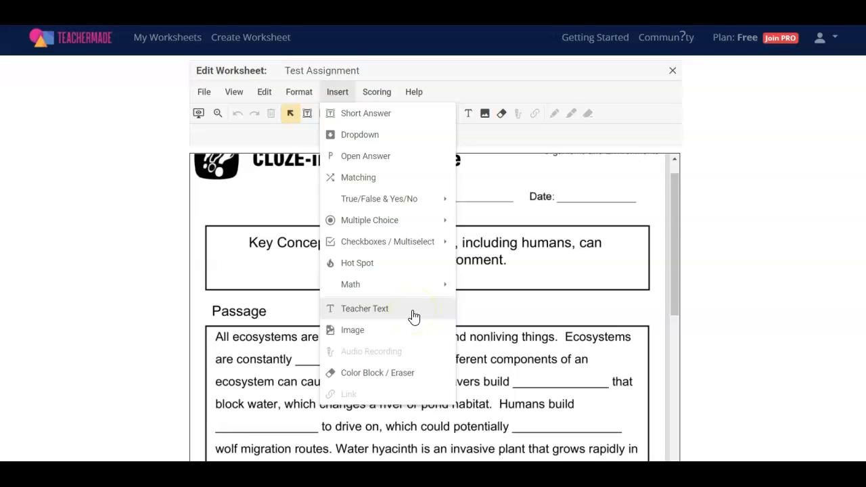
{"action": "left_click", "coordinate": [403, 114]}
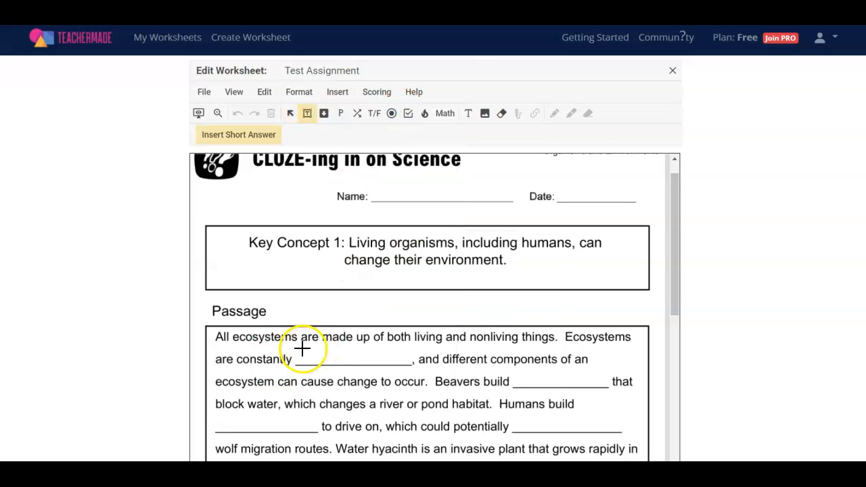
{"action": "left_click_drag", "start_coordinate": [295, 347], "coordinate": [407, 360]}
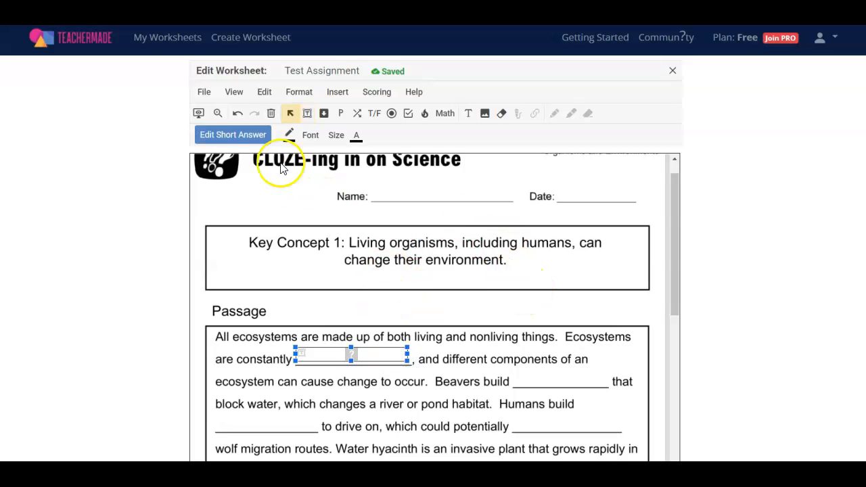
Review the short answer's settings without saving, scroll through the page, and close the worksheet editor
{"action": "left_click", "coordinate": [235, 138]}
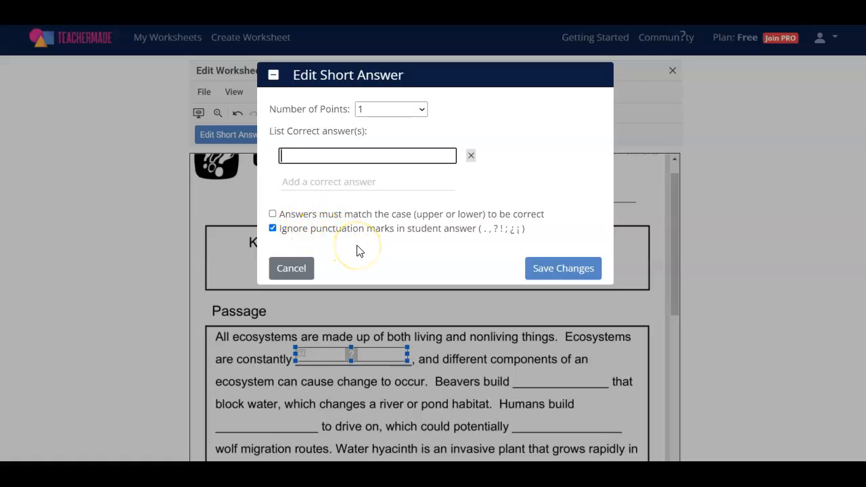
{"action": "left_click", "coordinate": [303, 269]}
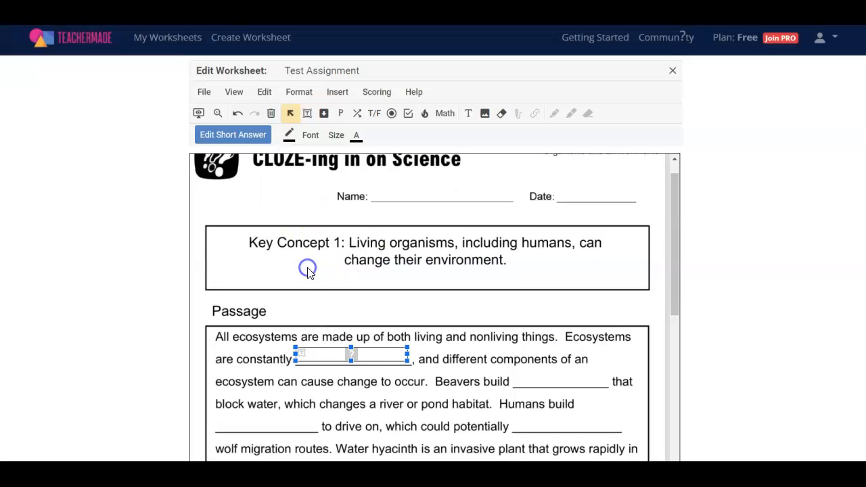
{"action": "left_click_drag", "start_coordinate": [675, 199], "coordinate": [659, 372]}
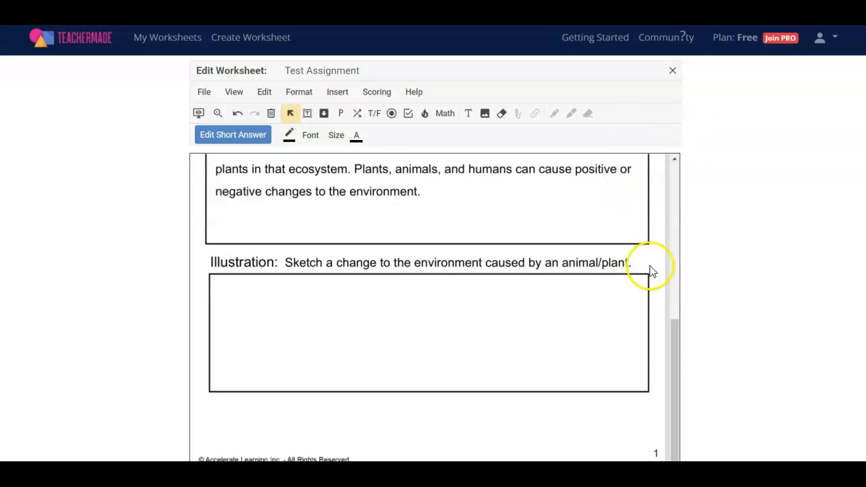
{"action": "left_click_drag", "start_coordinate": [673, 354], "coordinate": [693, 148]}
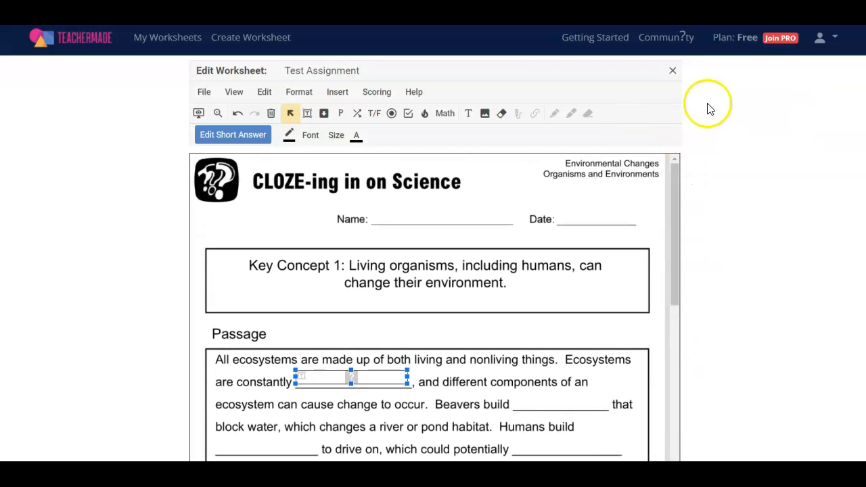
{"action": "left_click", "coordinate": [674, 73]}
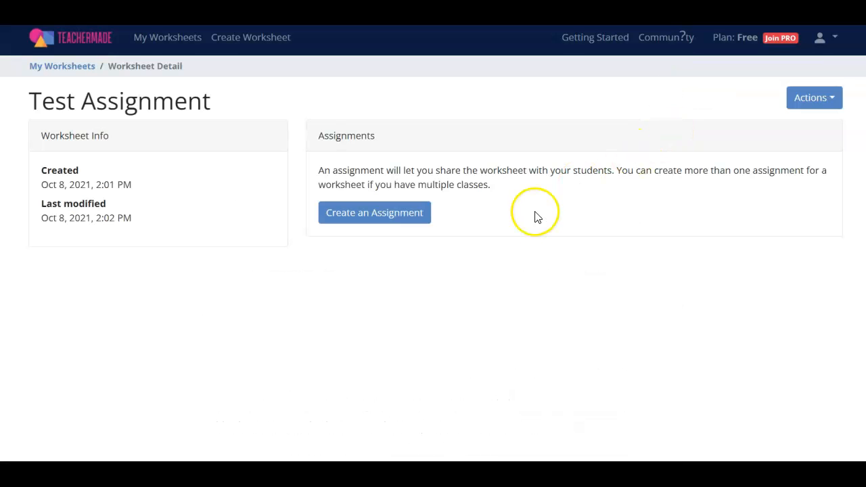
Create an assignment delivered through TeacherMade, with students signing in using a Google account
{"action": "left_click", "coordinate": [401, 218]}
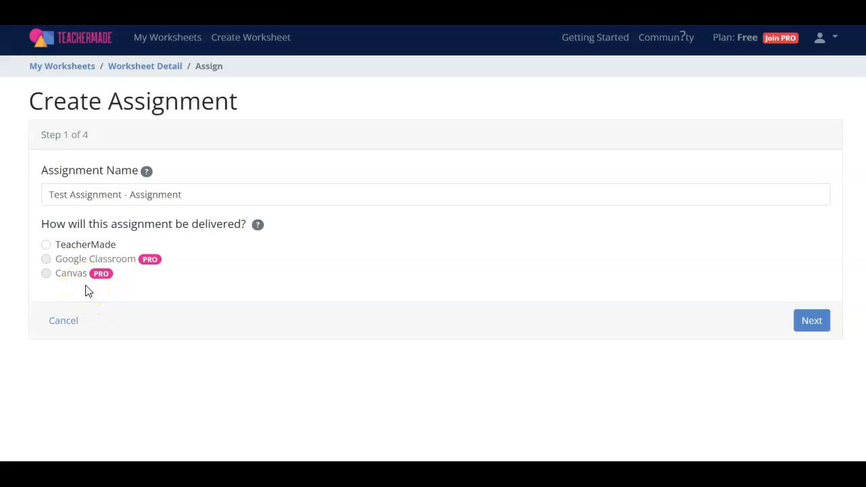
{"action": "left_click", "coordinate": [47, 245]}
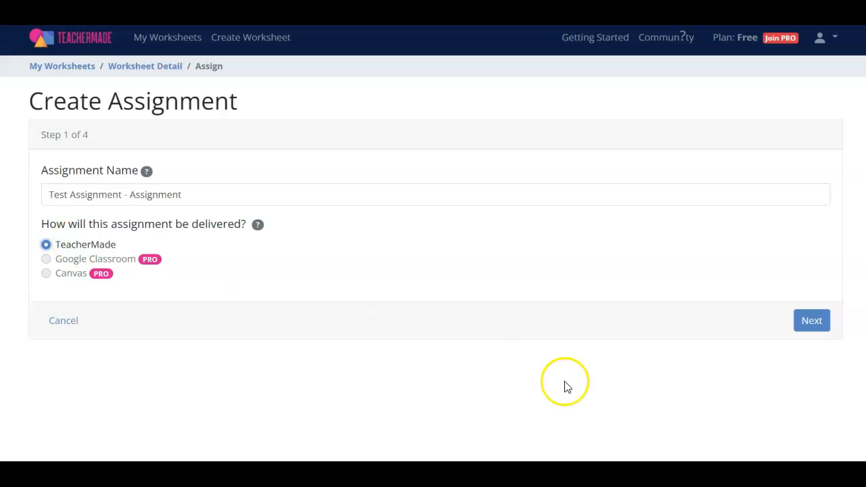
{"action": "left_click", "coordinate": [809, 324]}
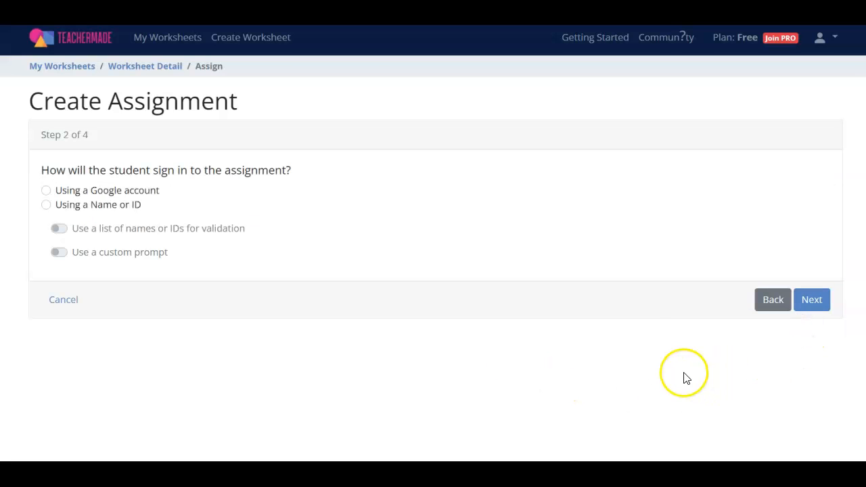
{"action": "left_click", "coordinate": [45, 190]}
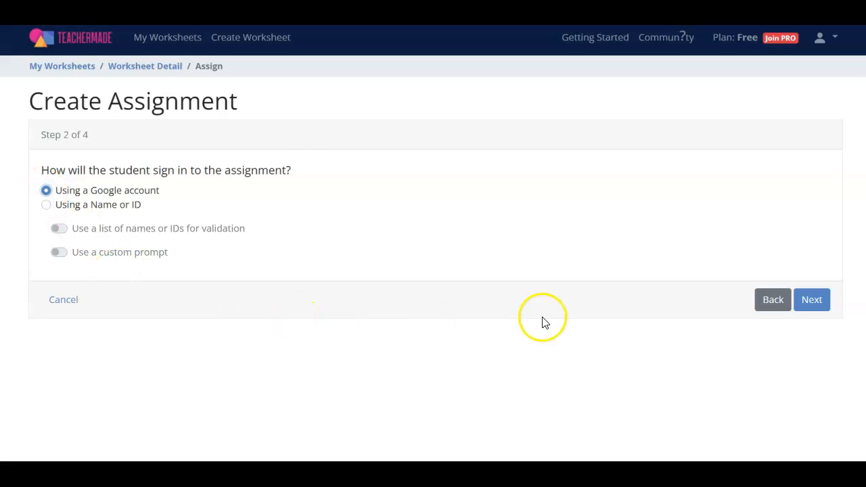
{"action": "left_click", "coordinate": [814, 303]}
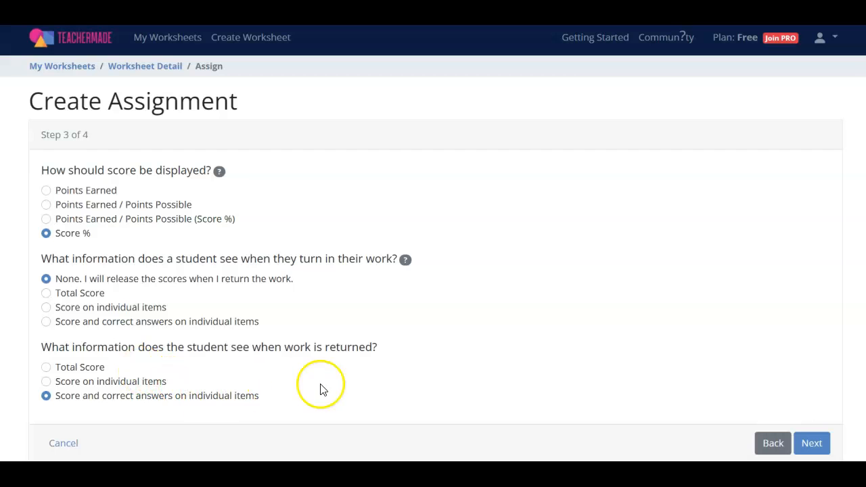
Keep the default score display options, disable students creating their own textboxes, and save the assignment
{"action": "left_click", "coordinate": [812, 443]}
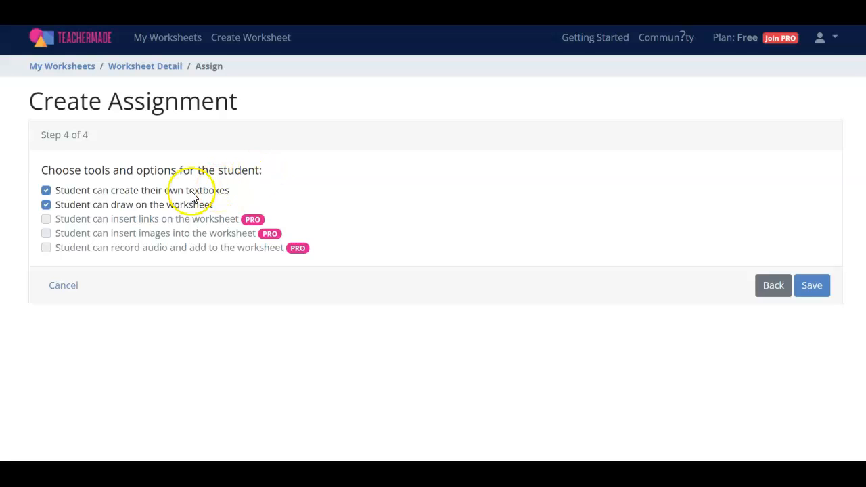
{"action": "left_click", "coordinate": [46, 192]}
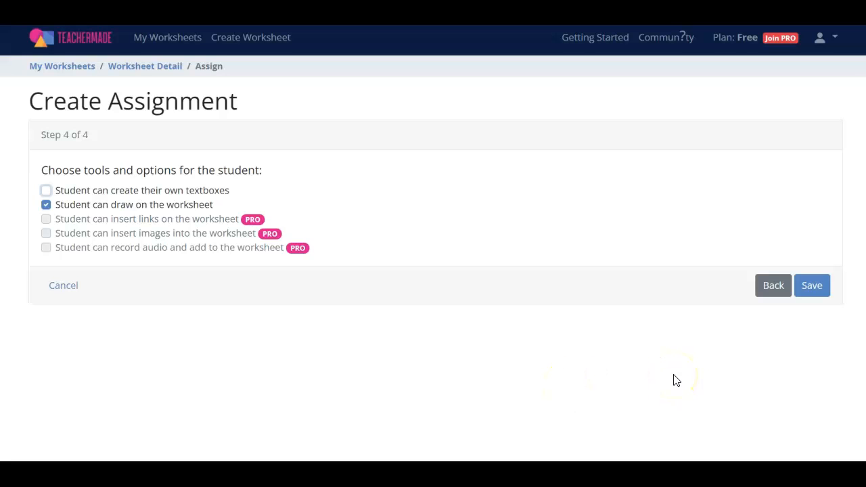
{"action": "left_click", "coordinate": [812, 290]}
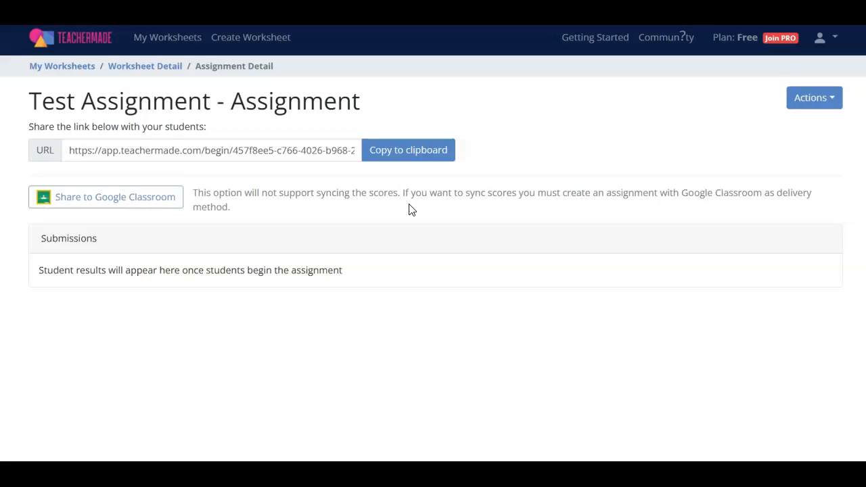
Share the assignment to Google Classroom and open the class chooser
{"action": "left_click", "coordinate": [131, 205]}
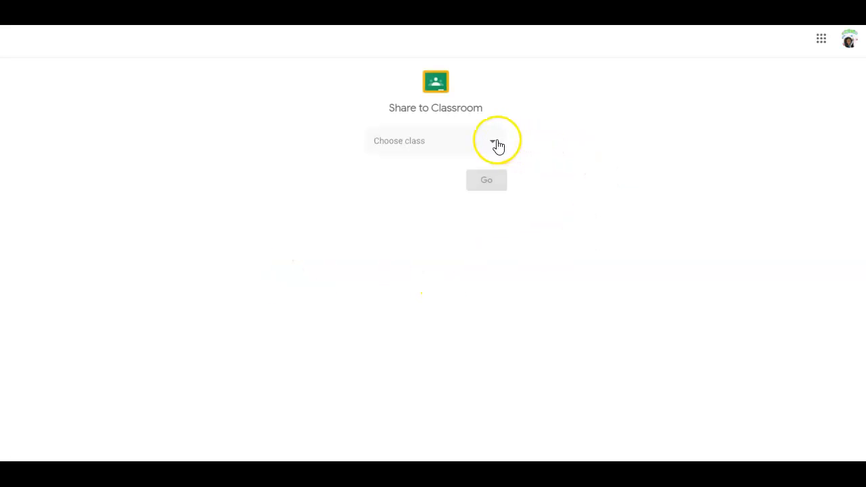
{"action": "left_click", "coordinate": [497, 144]}
{"action": "left_click", "coordinate": [642, 136]}
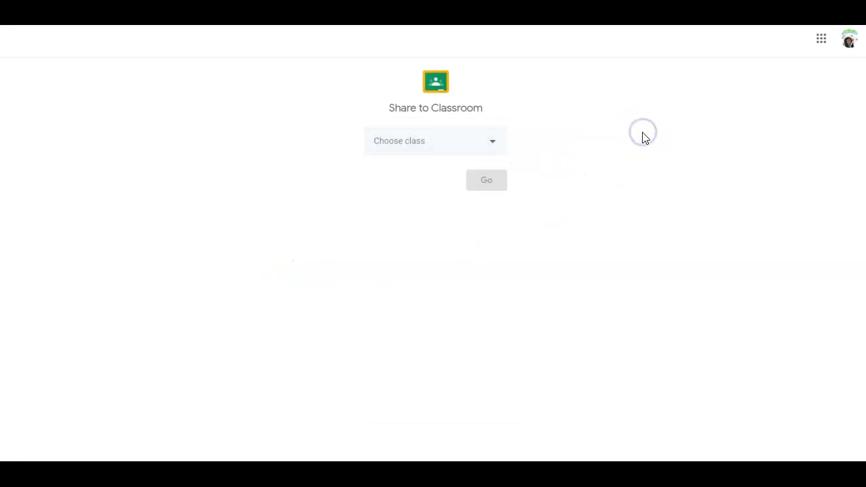